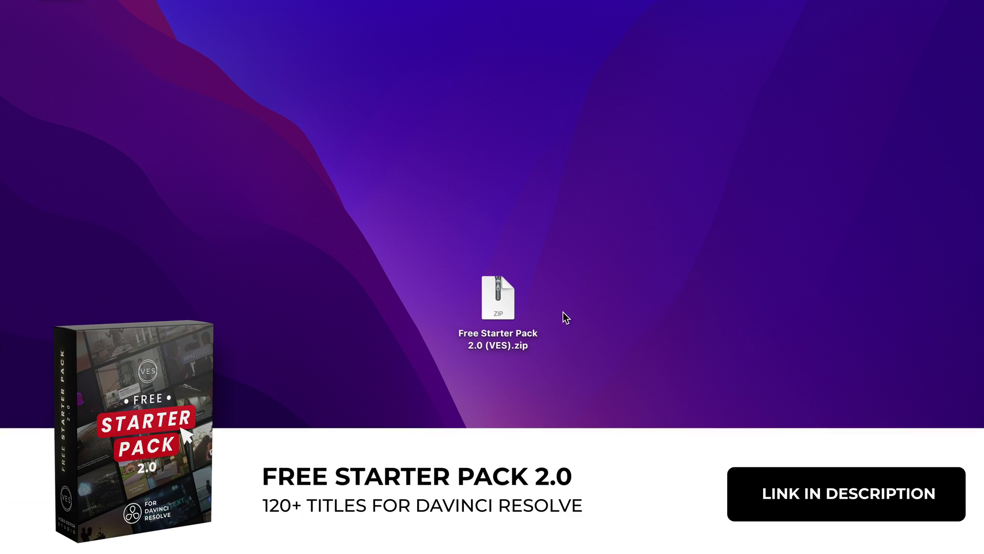
# Unzip the Free Starter Pack 2.0 (VES) archive and preview its licence, instructions and DRFX files
pyautogui.doubleClick(501, 305)
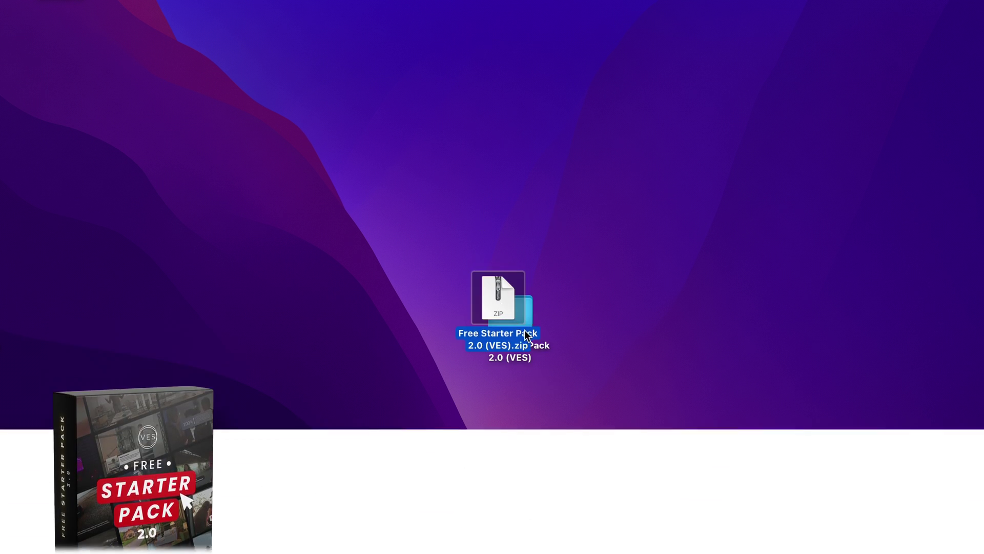
pyautogui.doubleClick(514, 312)
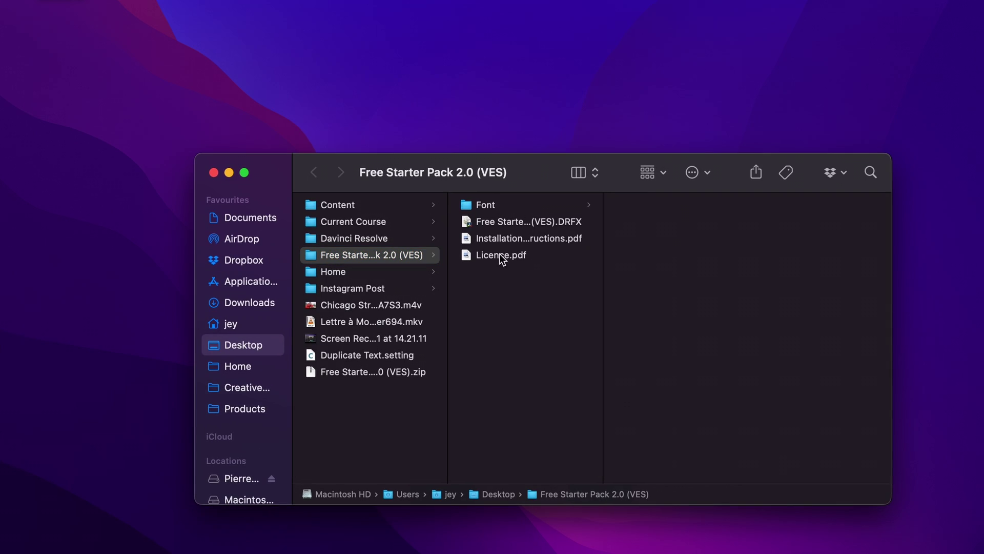
pyautogui.click(434, 133)
pyautogui.click(505, 238)
pyautogui.click(513, 225)
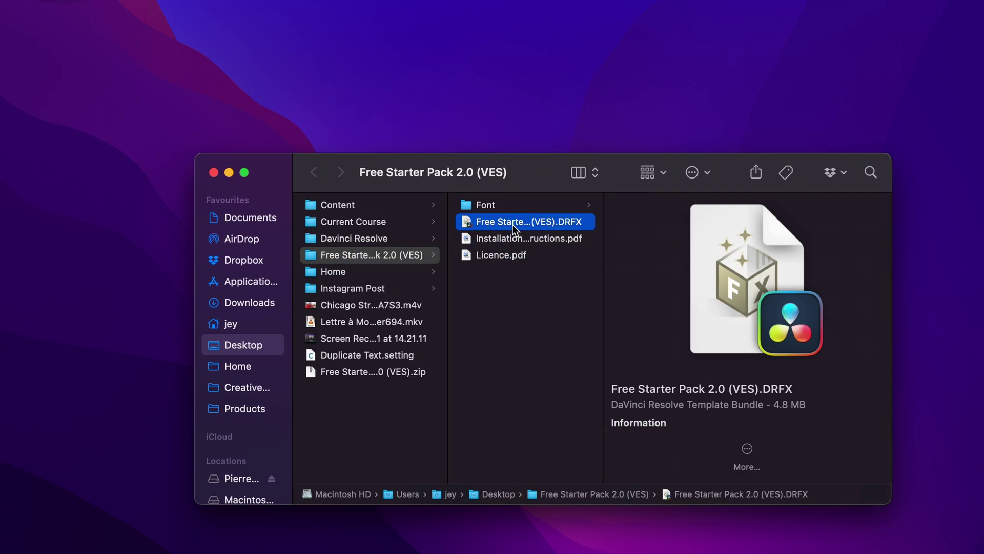
# In the Font folder, select all 66 font files from first to last
pyautogui.click(518, 205)
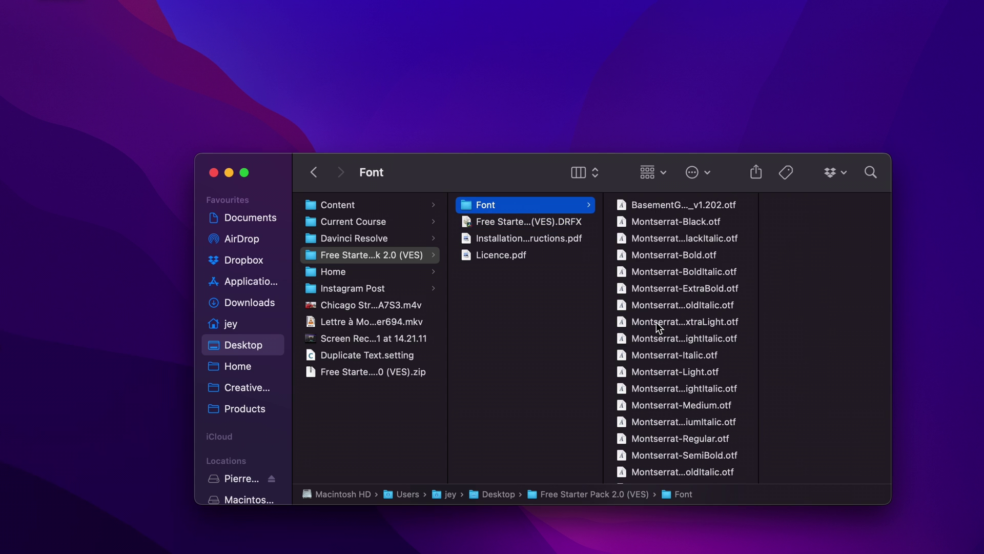
pyautogui.click(661, 205)
pyautogui.scroll(-10, 650, 338)
pyautogui.scroll(-10, 649, 338)
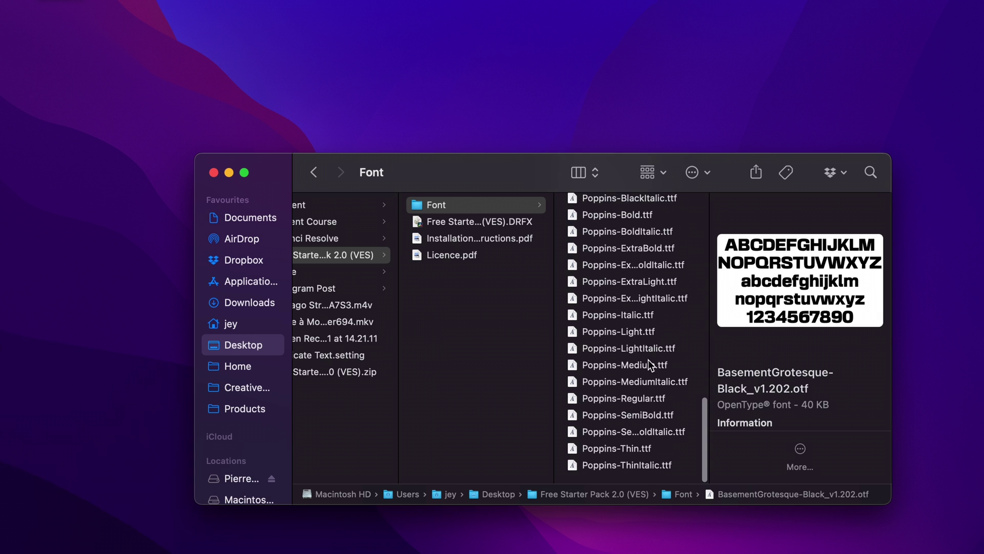
pyautogui.keyDown('shift'); pyautogui.click(621, 469); pyautogui.keyUp('shift')
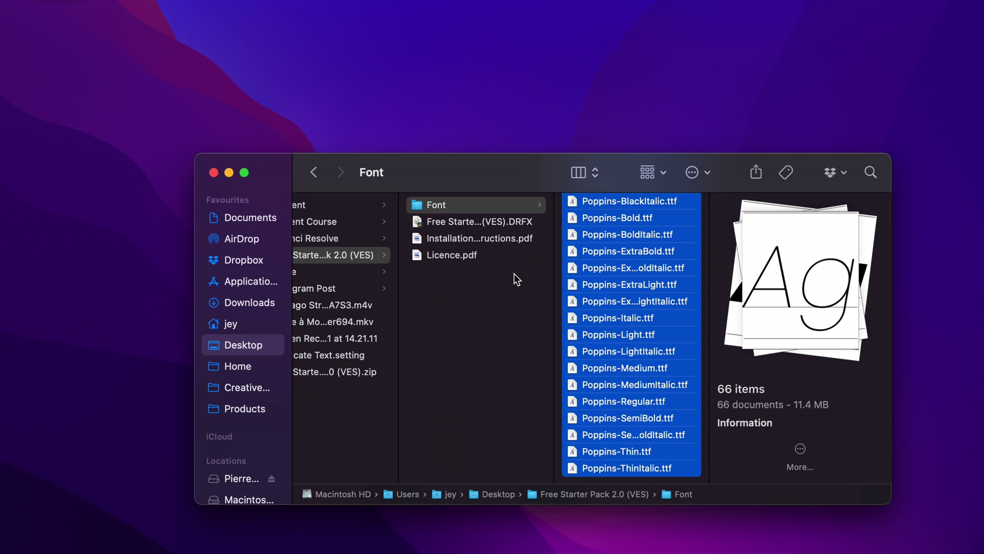
# Install the Free Starter Pack 2.0 (VES).DRFX bundle into DaVinci Resolve, overwriting the existing copy
pyautogui.click(503, 223)
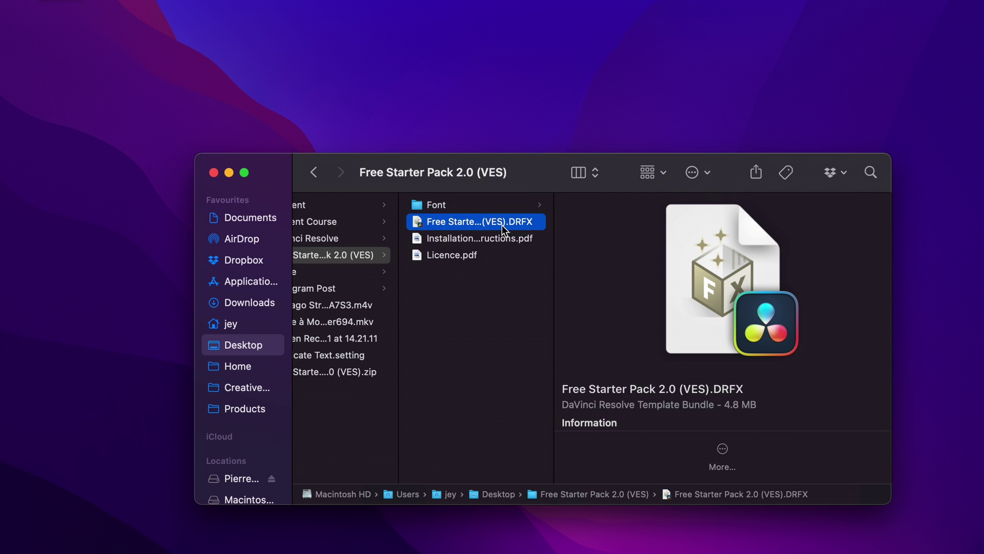
pyautogui.doubleClick(502, 223)
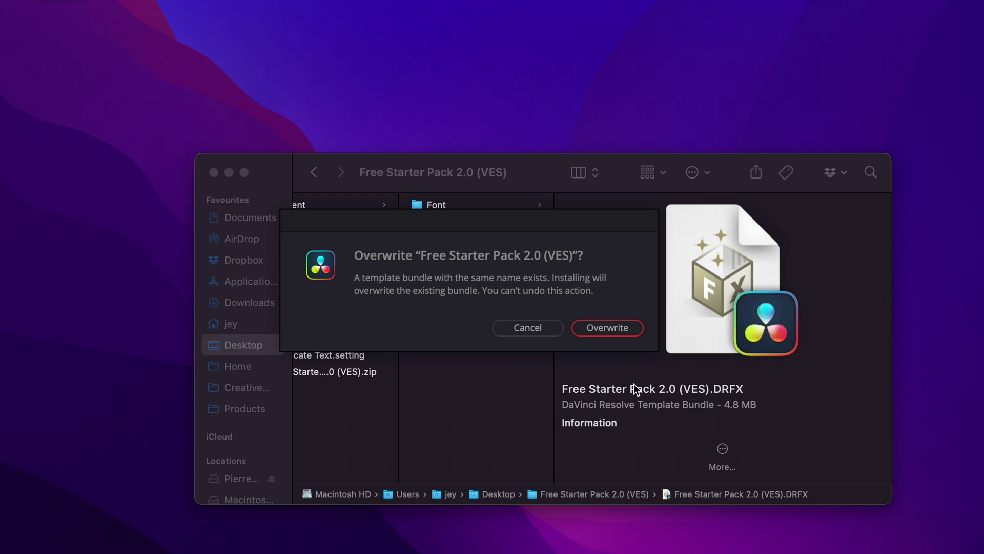
pyautogui.click(628, 329)
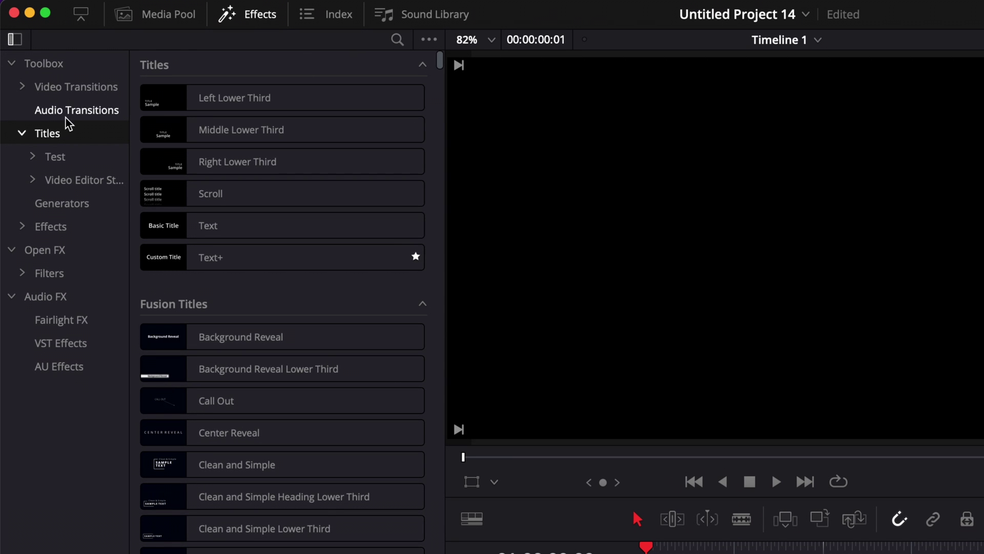
# Expand the Video Editor Studio and starter pack title folders to list the Styled Text titles
pyautogui.click(28, 179)
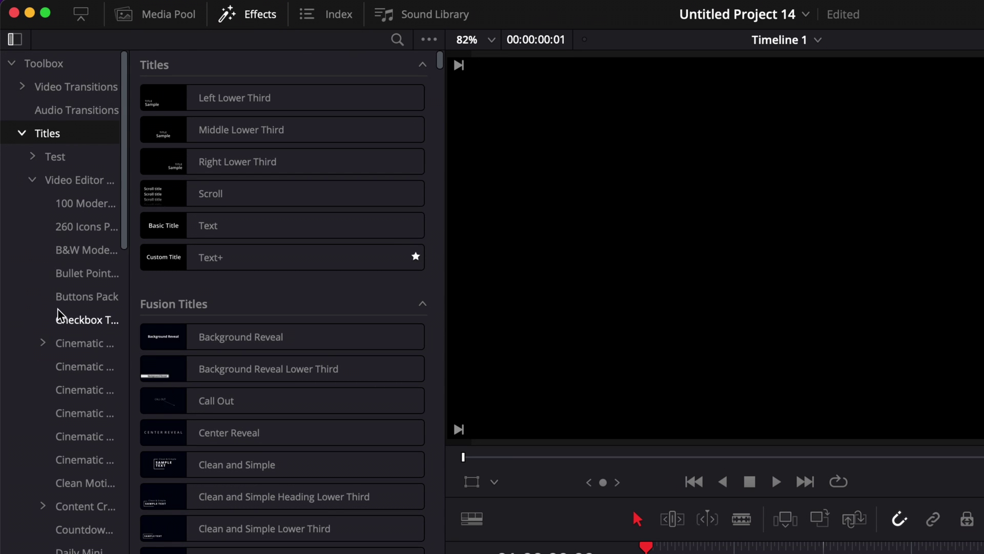
pyautogui.scroll(-5, 60, 312)
pyautogui.click(75, 397)
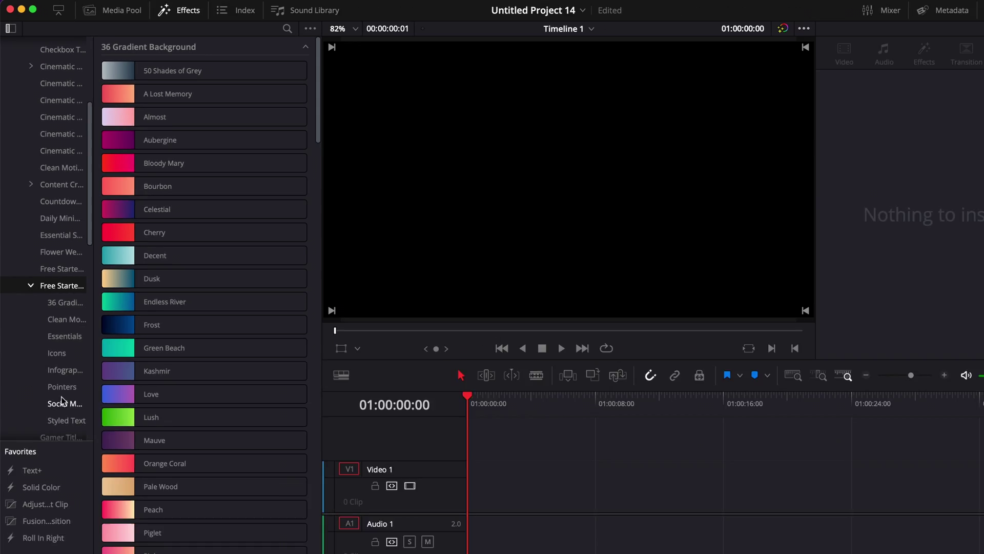
pyautogui.click(66, 420)
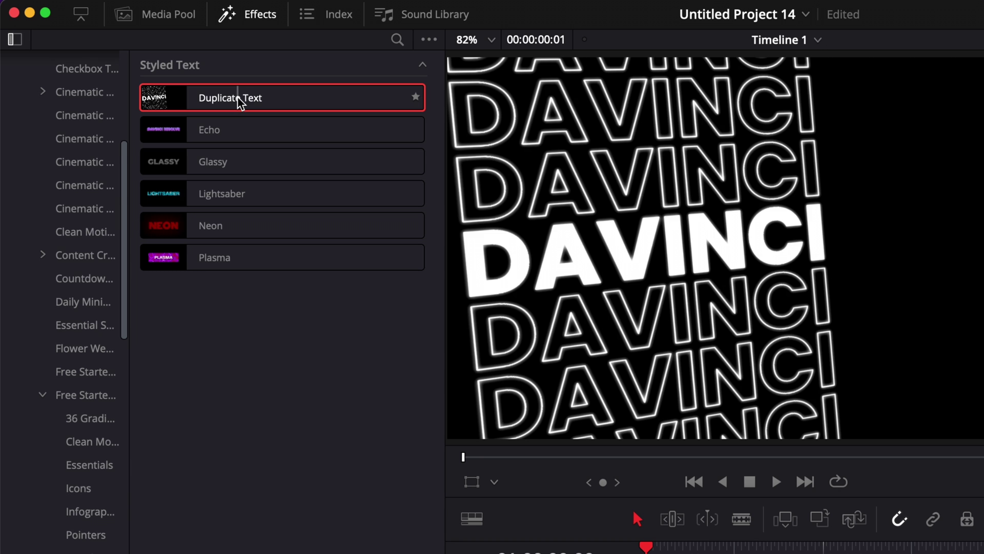
# Drag Duplicate Text onto the start of Video 1 and park the playhead inside it
pyautogui.moveTo(239, 102); pyautogui.dragTo(657, 553)
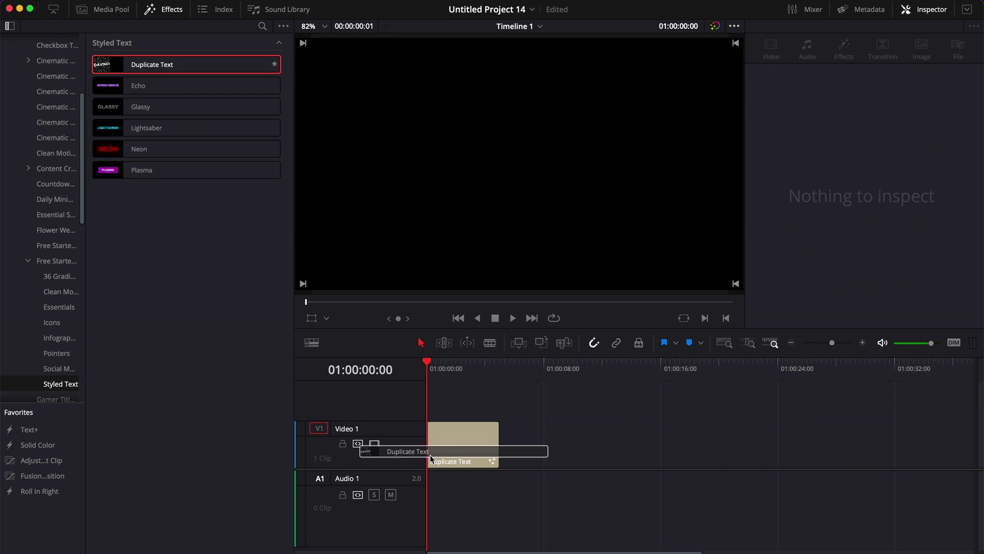
pyautogui.moveTo(430, 458); pyautogui.dragTo(430, 458)
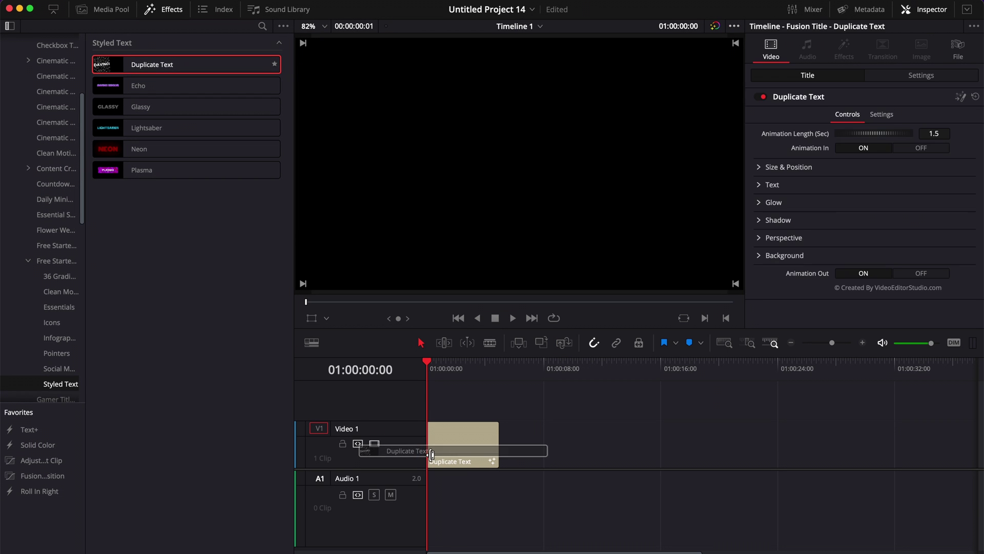
pyautogui.click(457, 361)
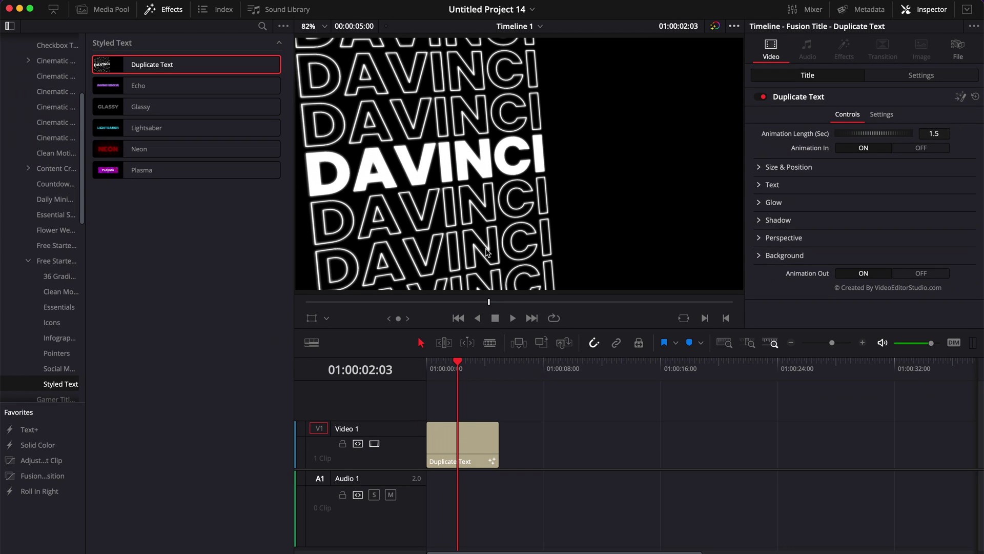
# Preview the title, set Animation In and Out to OFF, and extend the clip to 13:17
pyautogui.click(435, 365)
pyautogui.press('space')
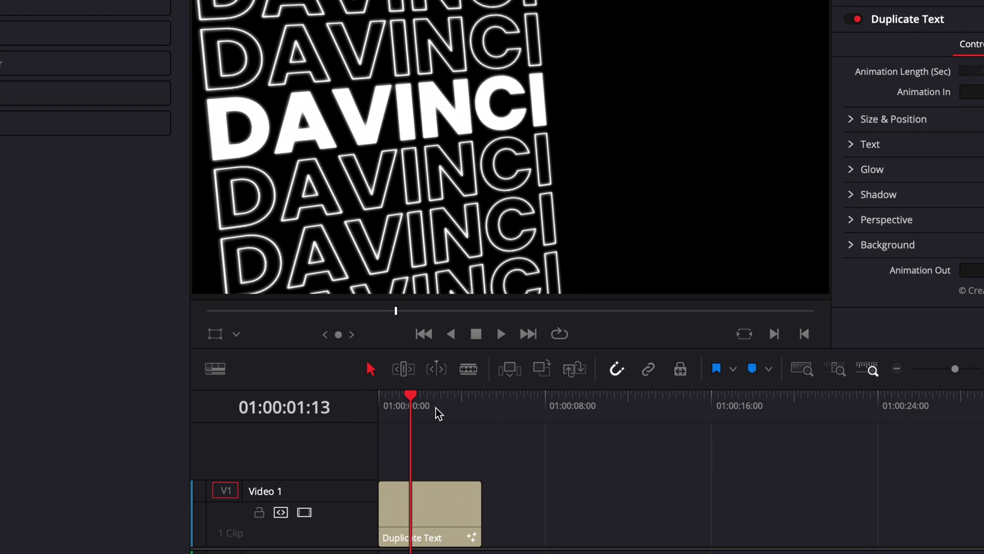
pyautogui.click(457, 404)
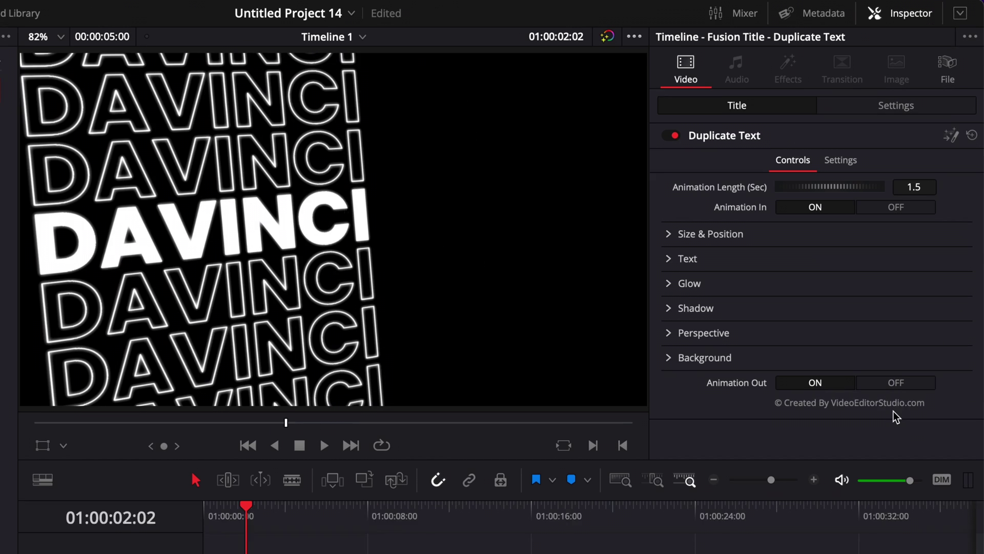
pyautogui.click(921, 273)
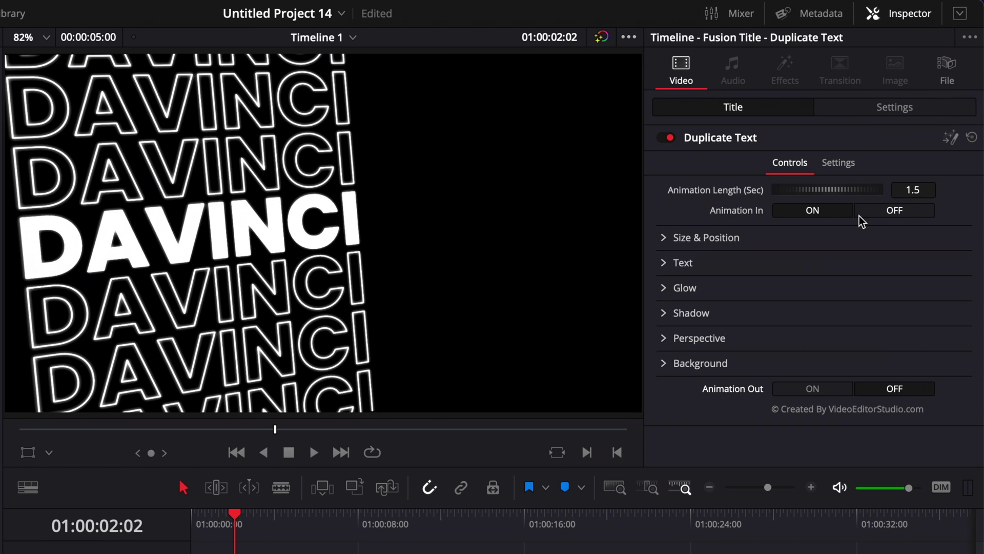
pyautogui.click(875, 211)
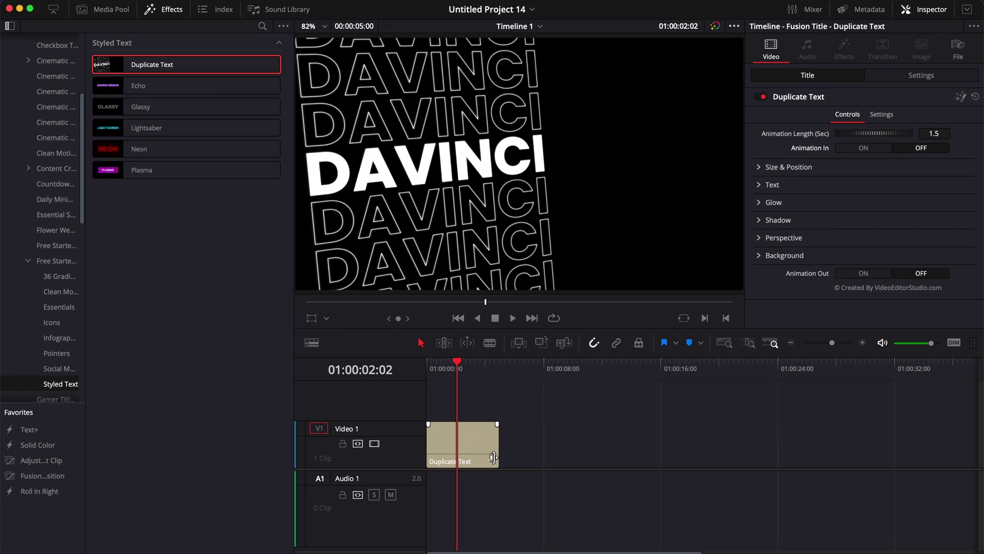
pyautogui.moveTo(493, 457); pyautogui.dragTo(626, 456)
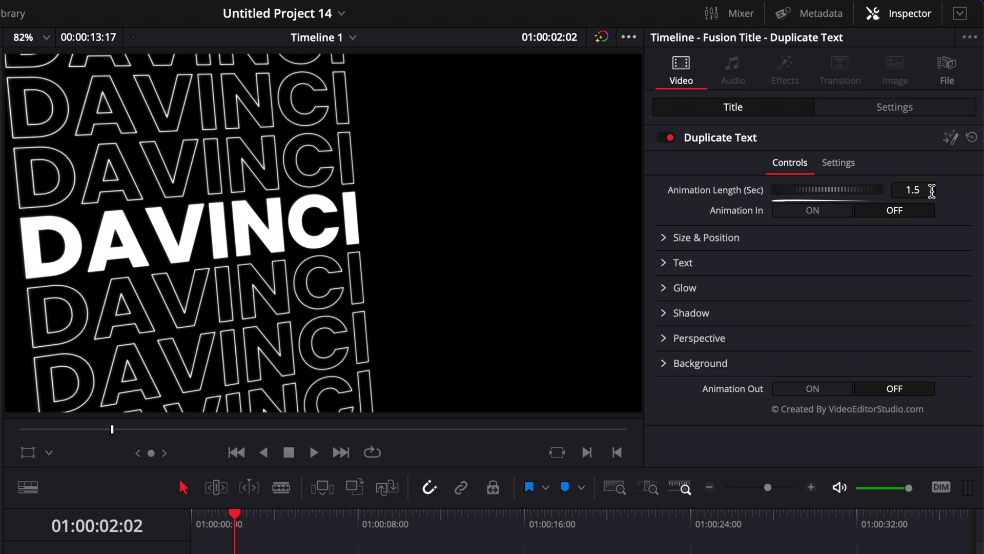
pyautogui.click(931, 190)
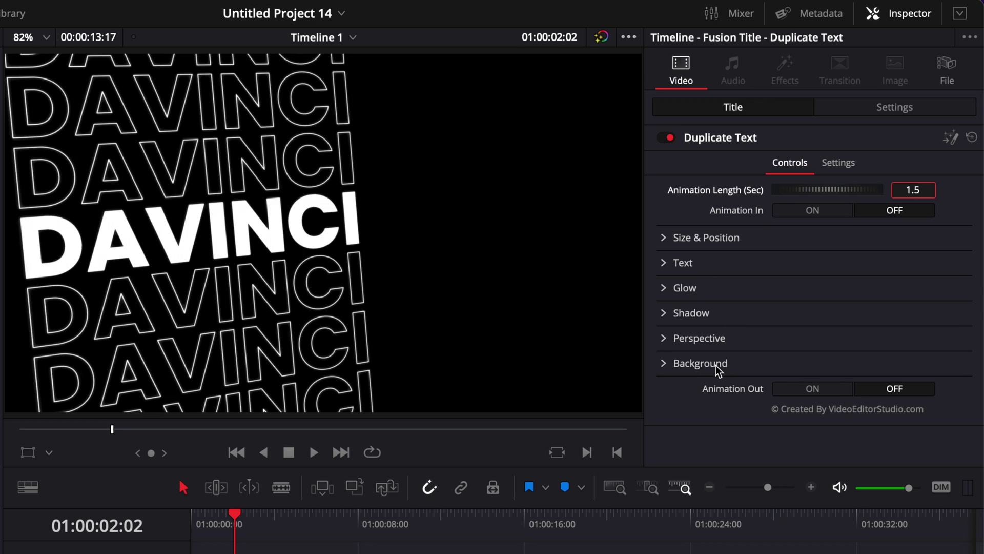
# Change the title text from DAVINCI to DAVINCI RESOLVE
pyautogui.click(666, 264)
pyautogui.click(664, 272)
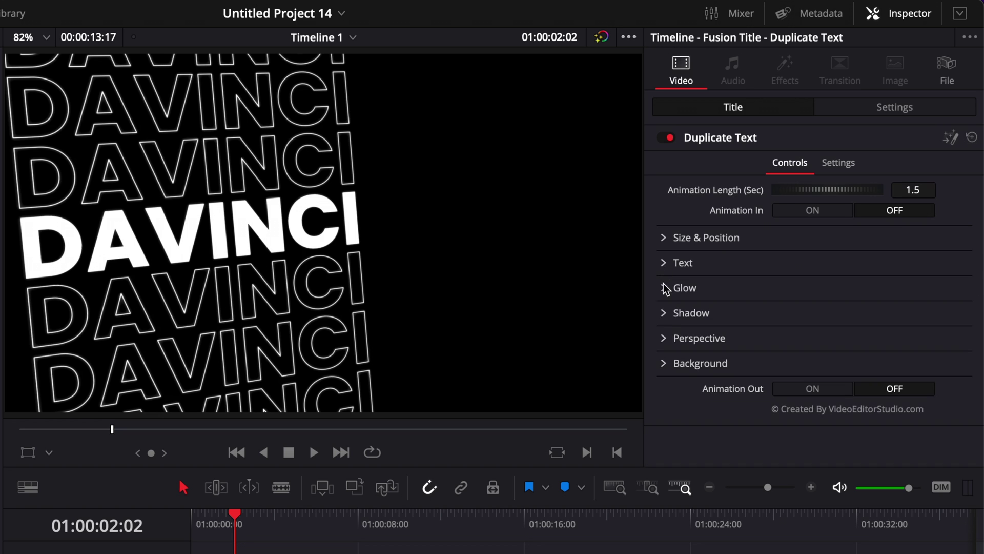
pyautogui.click(662, 340)
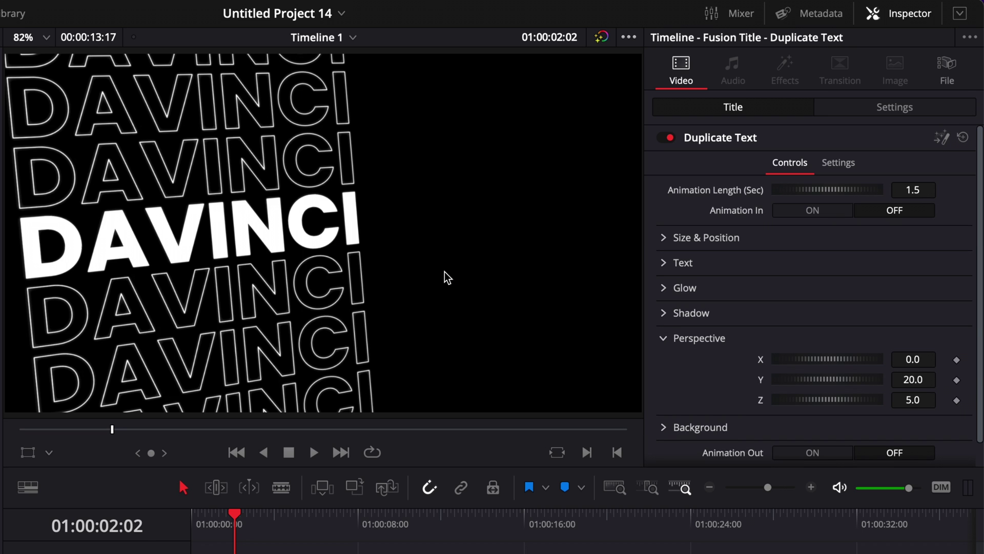
pyautogui.click(664, 263)
pyautogui.click(716, 286)
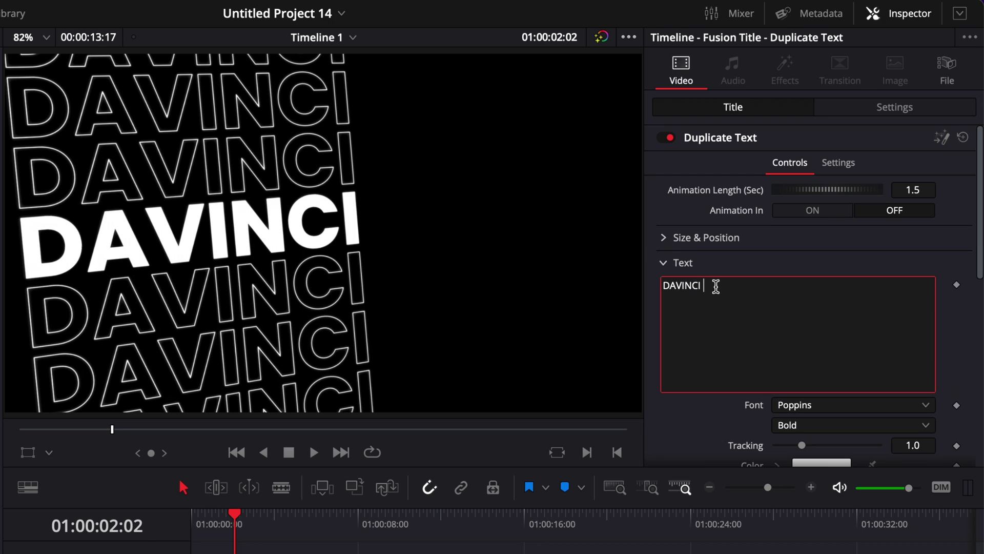
pyautogui.write('RESOLVE')
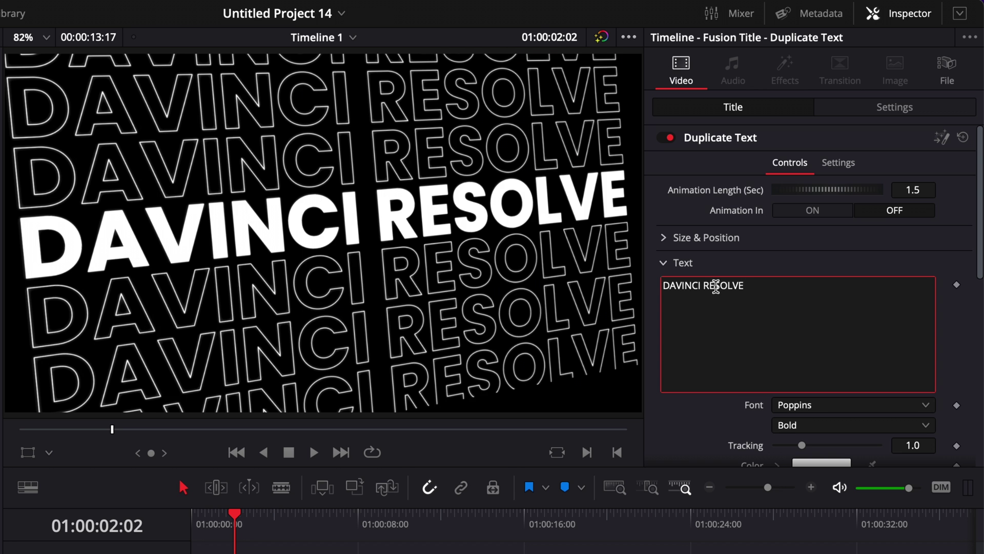
pyautogui.scroll(5, 494, 265)
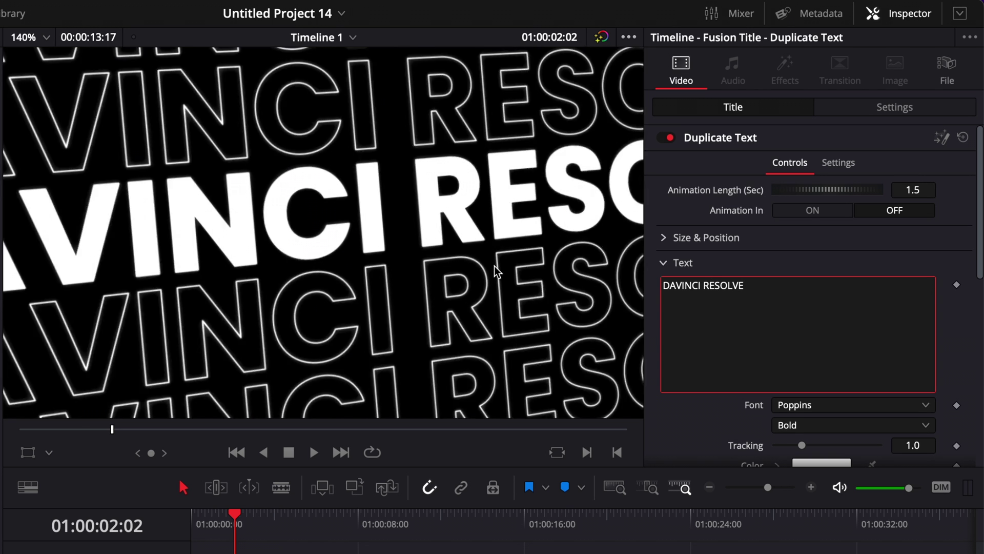
pyautogui.scroll(-5, 494, 266)
pyautogui.scroll(1, 496, 275)
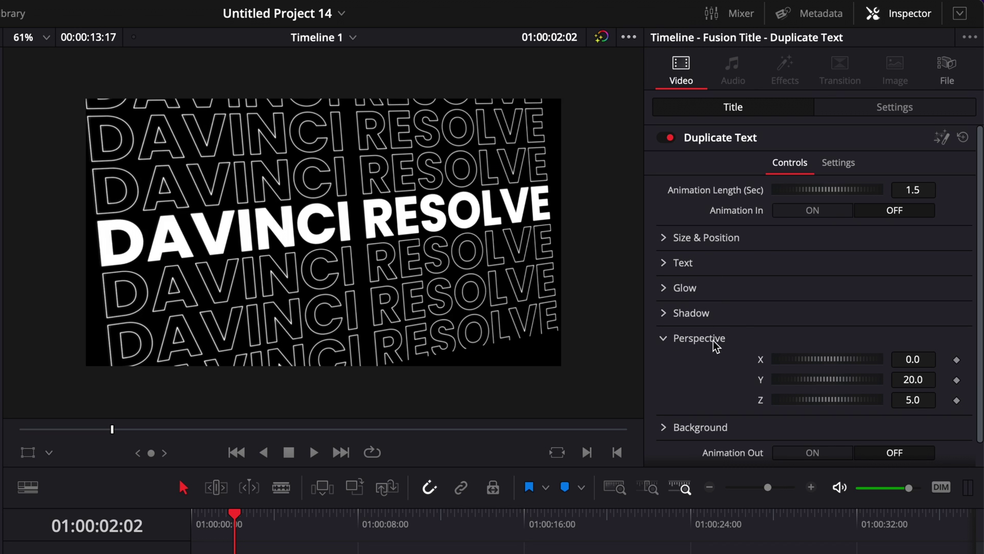
# Set Perspective Y and Z to 0 and check the title at 01:00:08:15
pyautogui.click(920, 380)
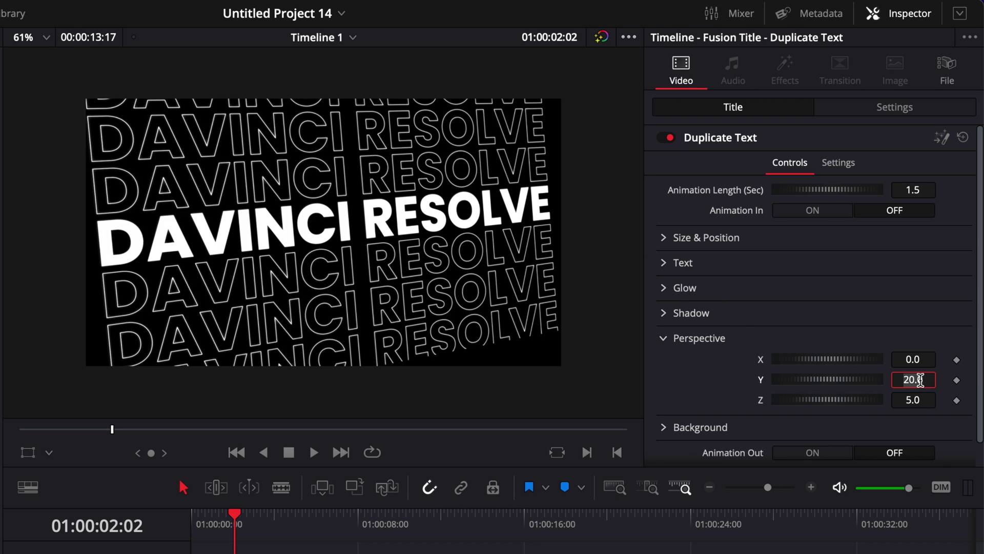
pyautogui.write('0')
pyautogui.click(920, 399)
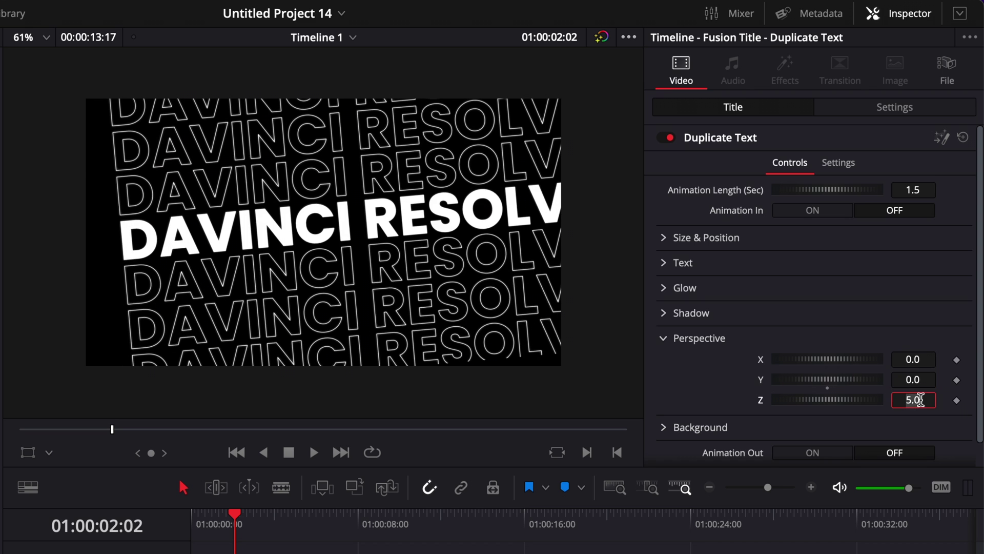
pyautogui.write('0')
pyautogui.press('Return')
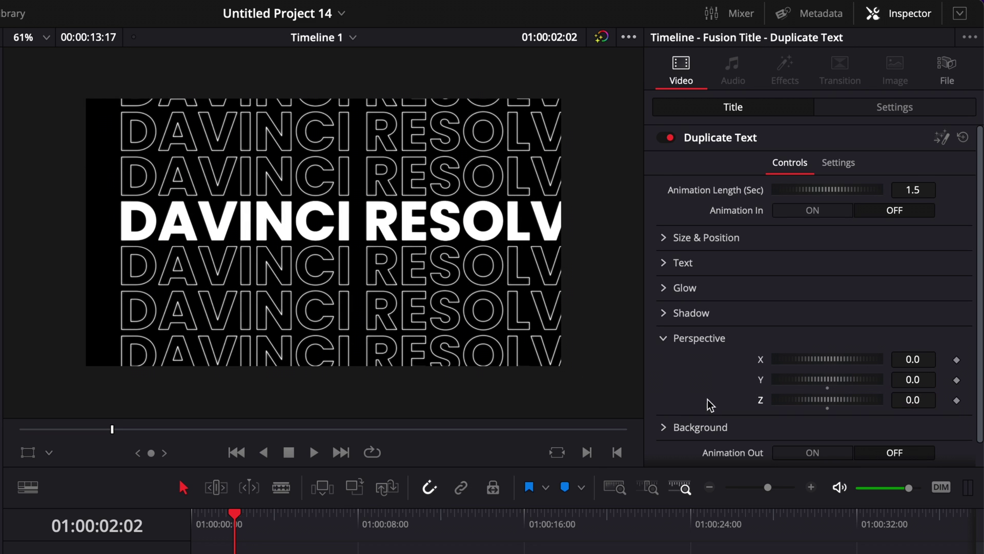
pyautogui.click(370, 518)
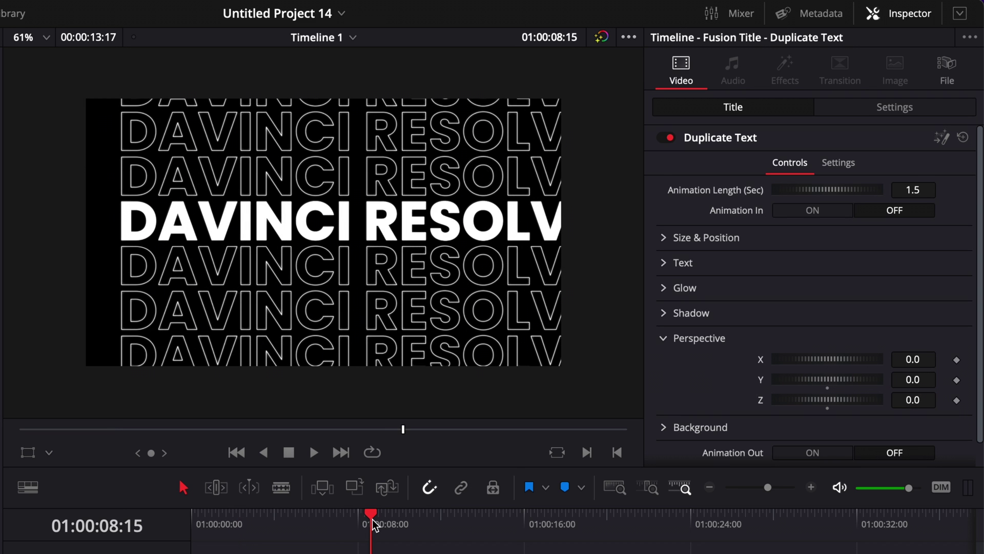